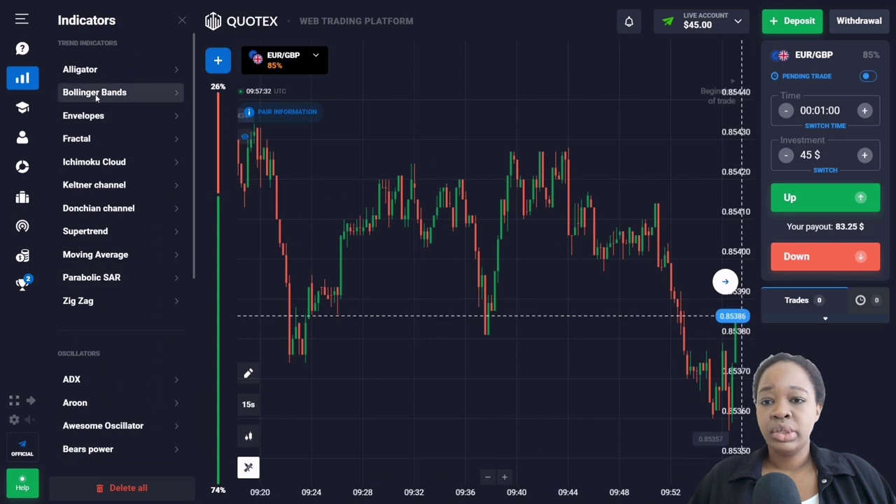
- Add Bollinger Bands with period 14 and deviation 2 to the EUR/GBP chart
left_click(96, 93)
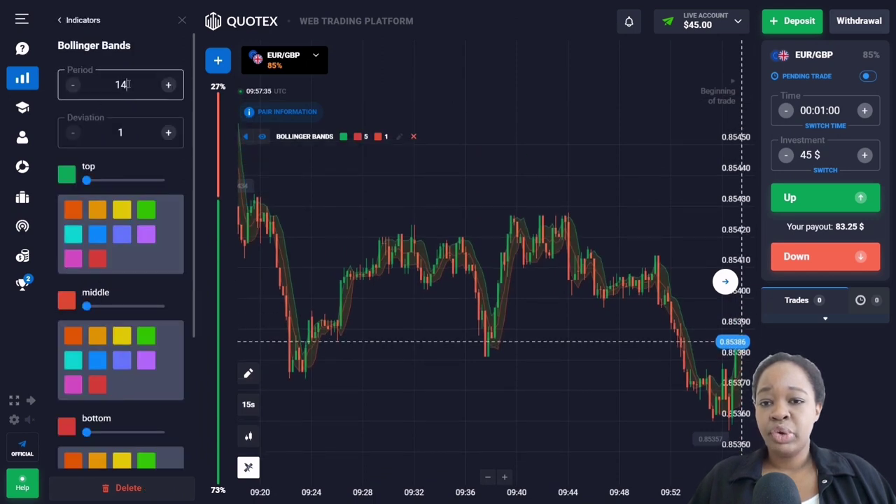
left_click(137, 127)
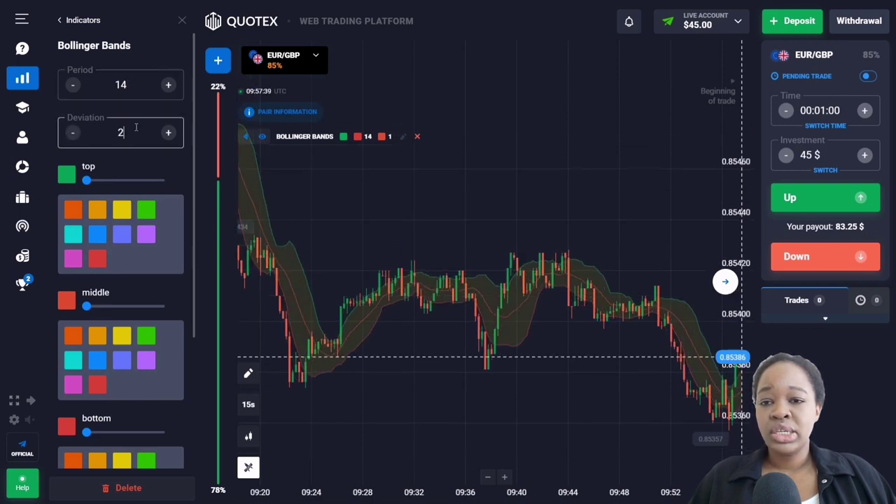
left_click(182, 19)
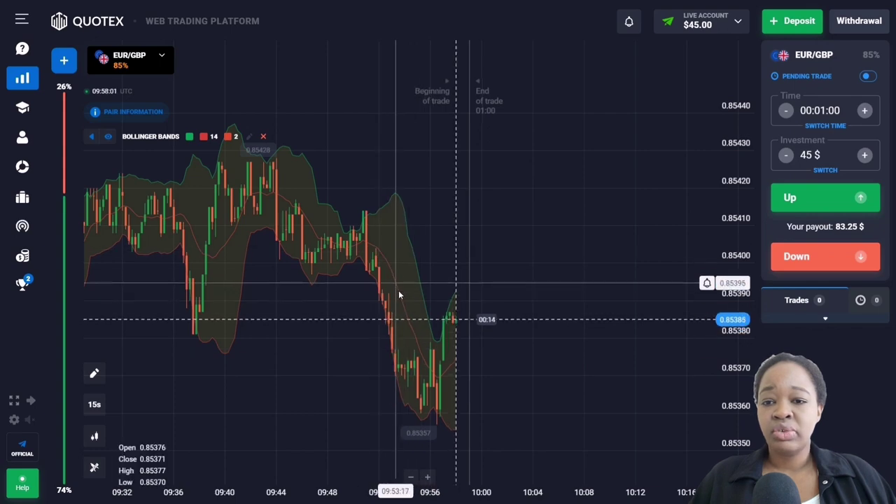
- Scroll the EUR/GBP chart back to about 07:20 to review earlier Bollinger Band touches
left_click_drag(296, 314, 397, 324)
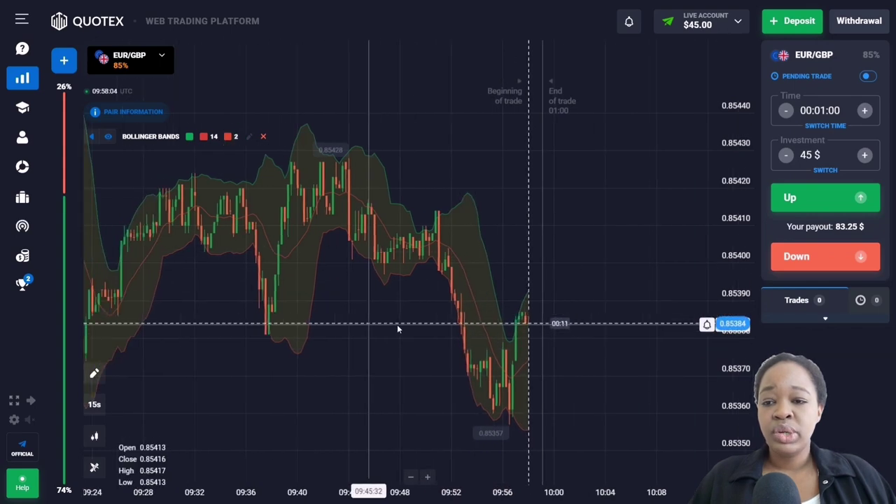
left_click_drag(246, 335, 397, 340)
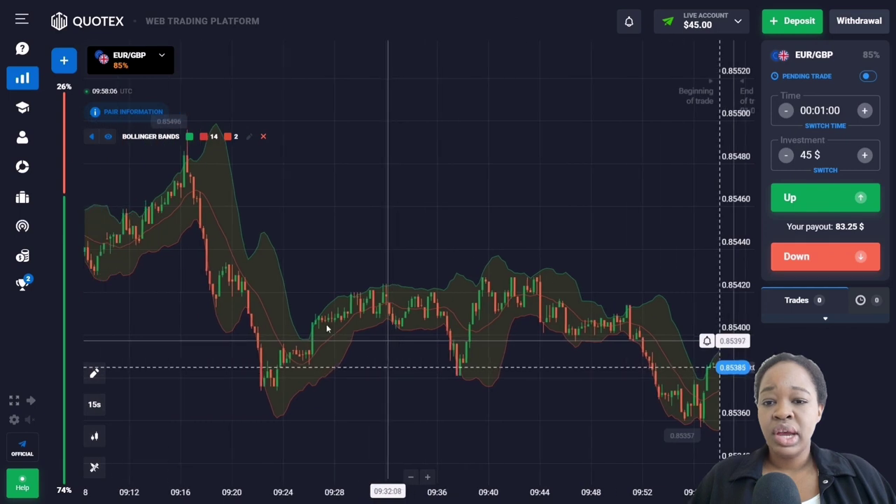
scroll(326, 324, "left", 3)
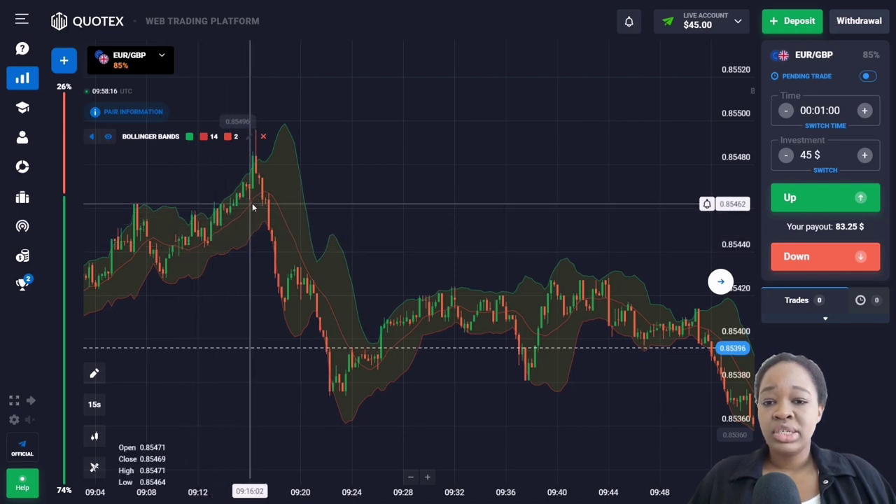
left_click_drag(336, 201, 447, 213)
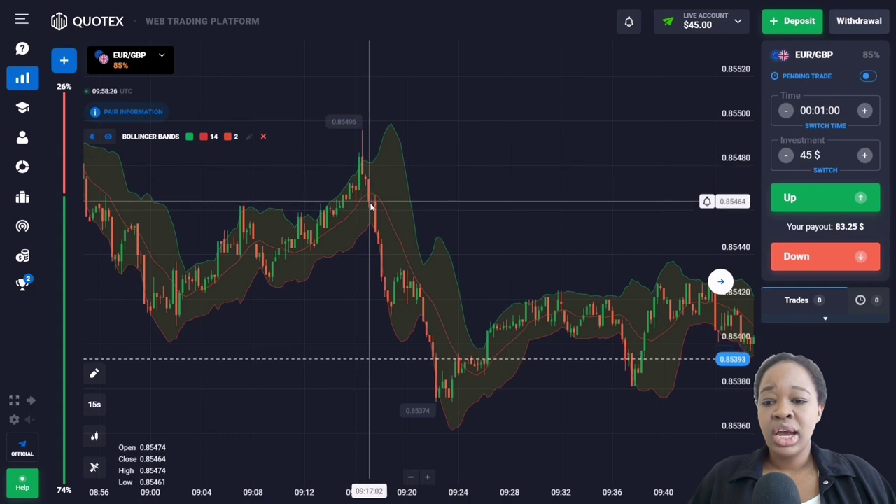
scroll(355, 295, "left", 10)
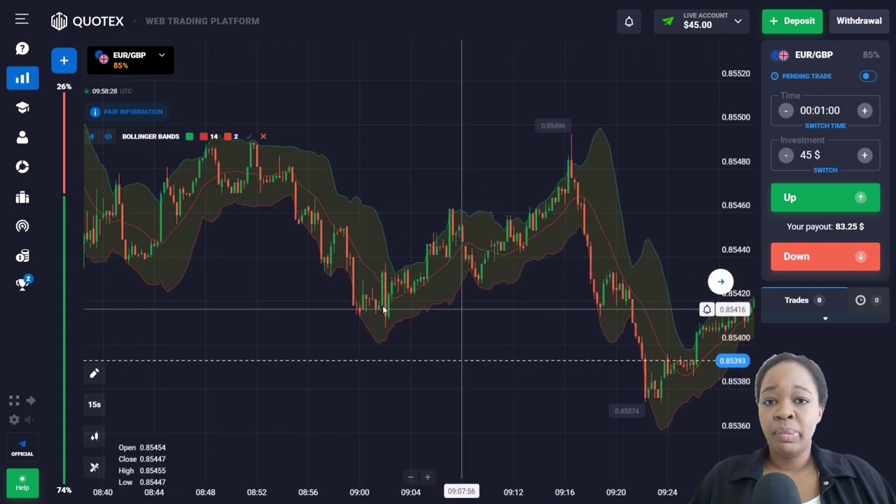
scroll(436, 309, "left", 10)
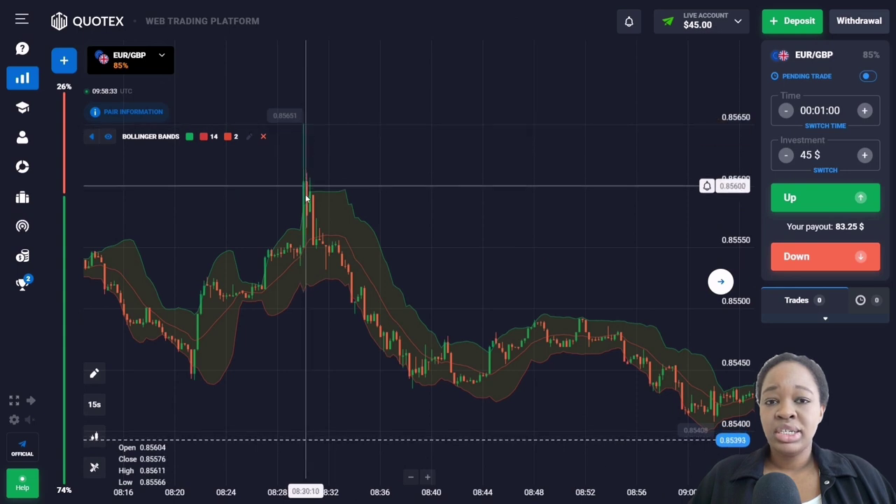
left_click_drag(306, 186, 359, 221)
scroll(407, 233, "left", 8)
scroll(378, 314, "left", 2)
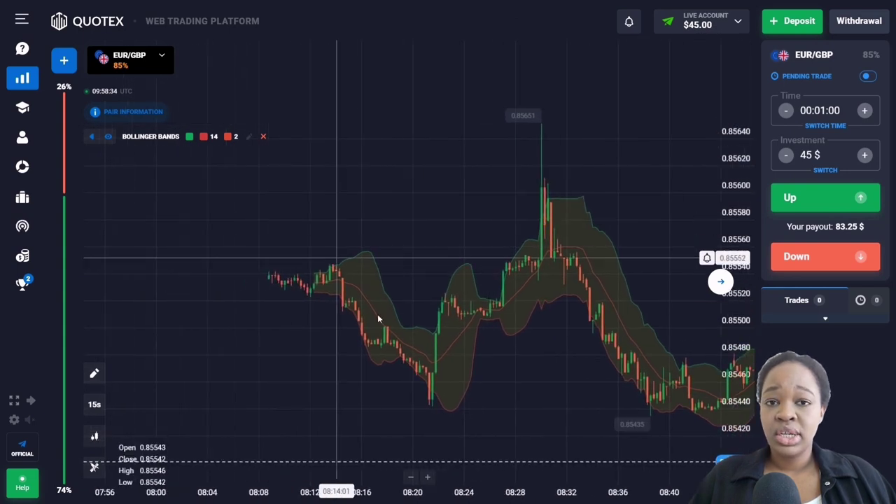
left_click_drag(376, 387, 410, 360)
scroll(420, 359, "left", 10)
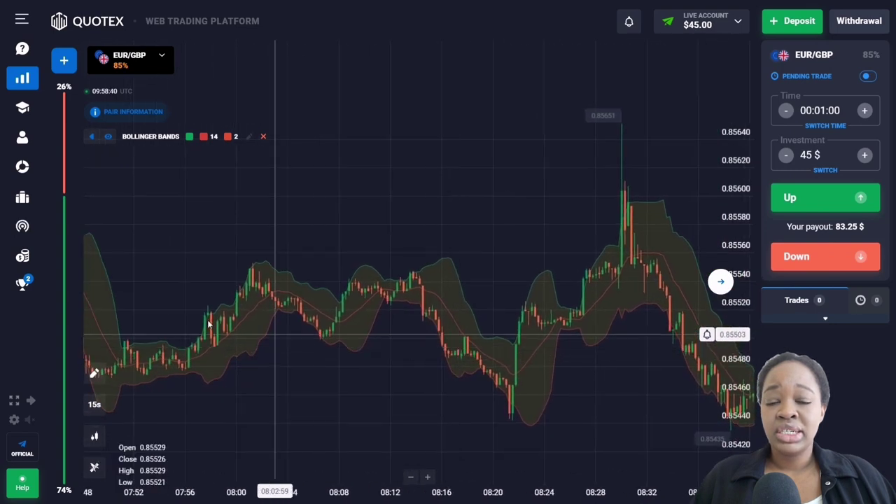
left_click_drag(481, 355, 305, 279)
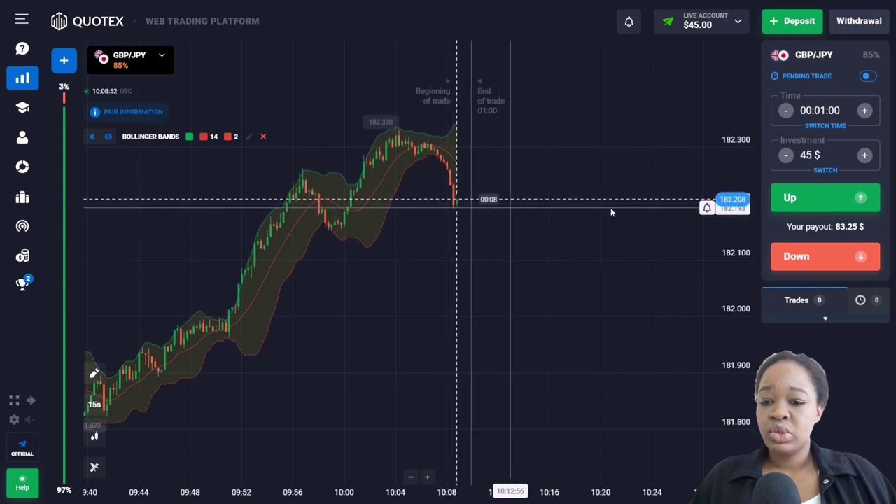
- Place a 45 $ one-minute Up trade on GBP/JPY
left_click(793, 198)
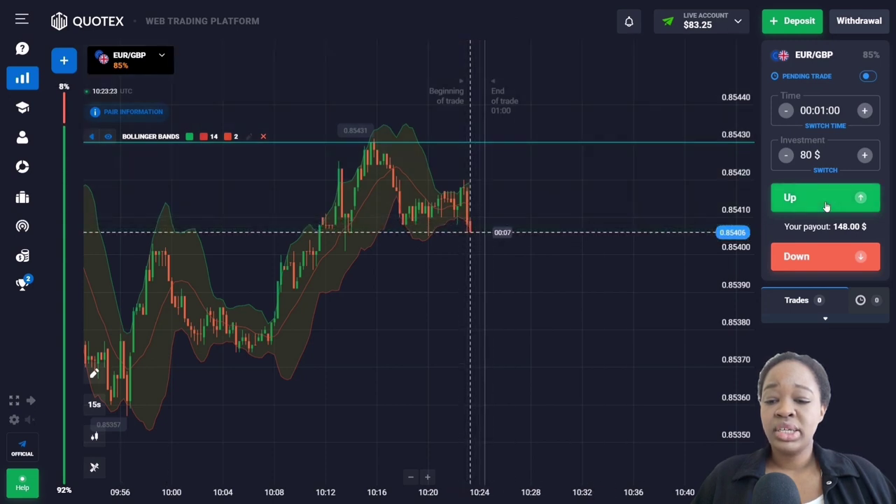
- Place an 80 $ one-minute Up trade on EUR/GBP
left_click(826, 203)
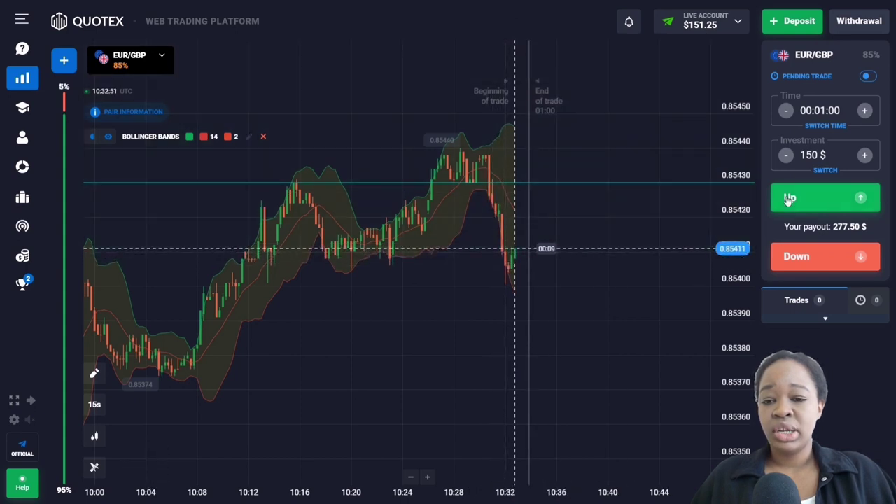
- Open a 150 $ one-minute EUR/GBP trade and bring recent candles into view
left_click(789, 200)
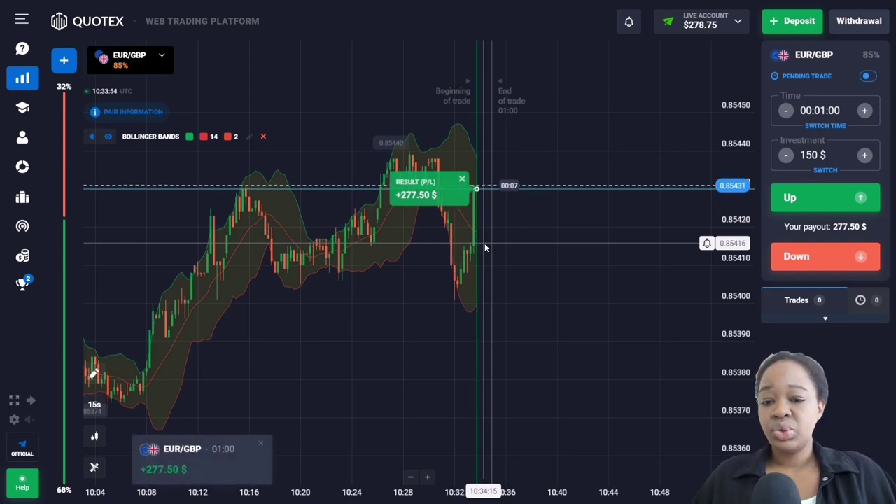
left_click_drag(493, 247, 451, 245)
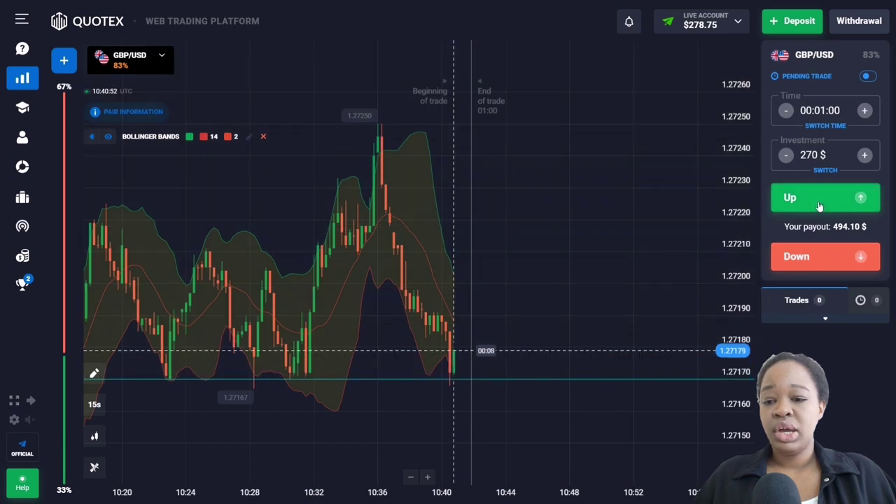
- Place a 270 $ one-minute Up trade on GBP/USD
left_click(819, 203)
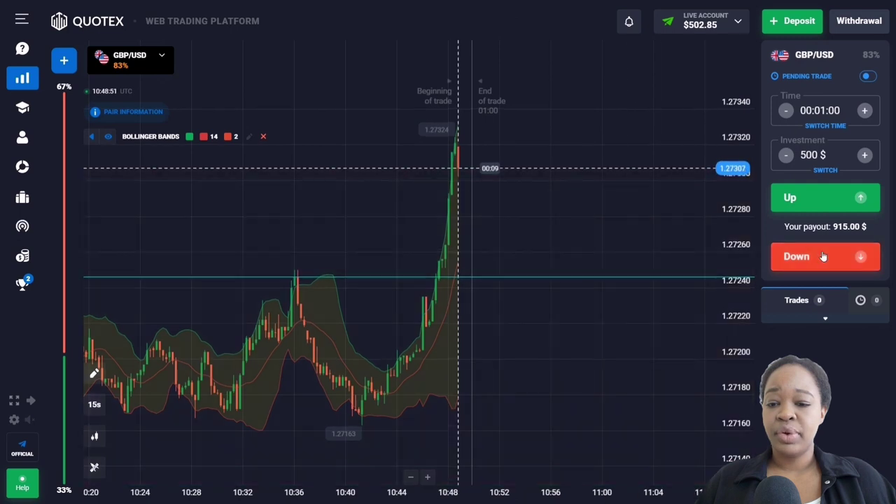
- Open a 500 $ one-minute Down trade on GBP/USD
left_click(824, 256)
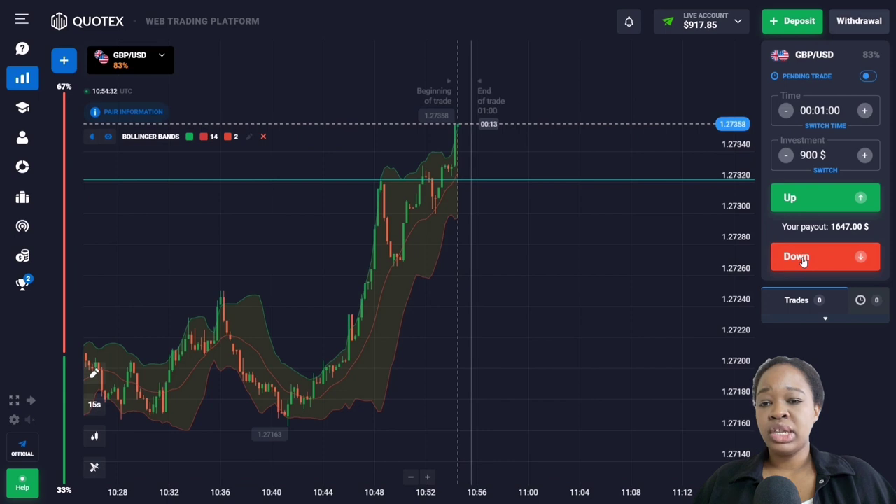
- Open a 900 $ one-minute Down trade on GBP/USD
left_click(803, 259)
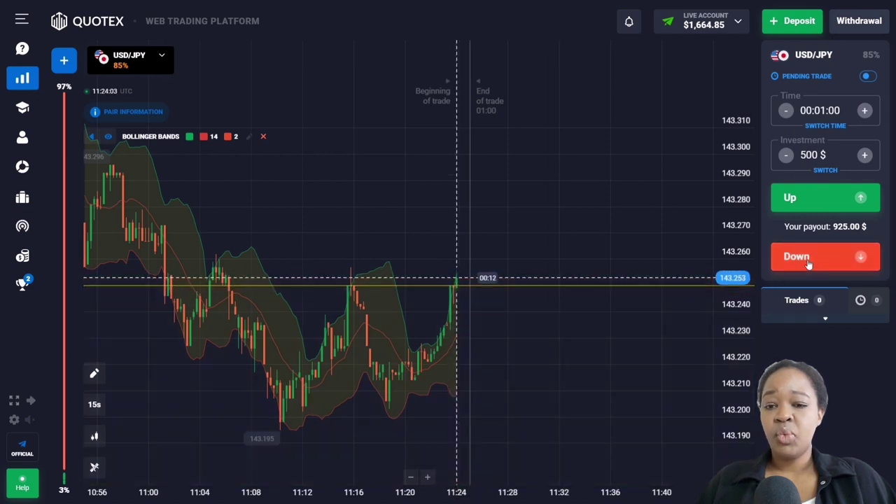
- Open three 500 $ one-minute Down trades on USD/JPY
left_click(809, 260)
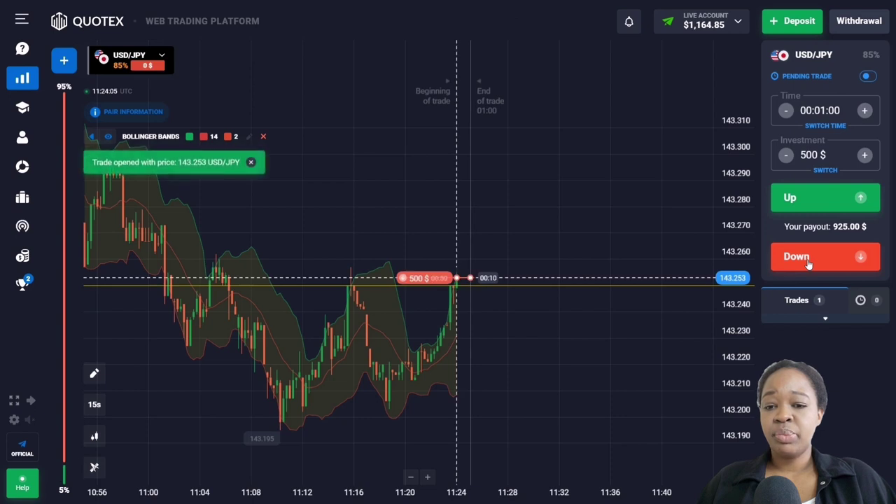
left_click(808, 260)
left_click(809, 261)
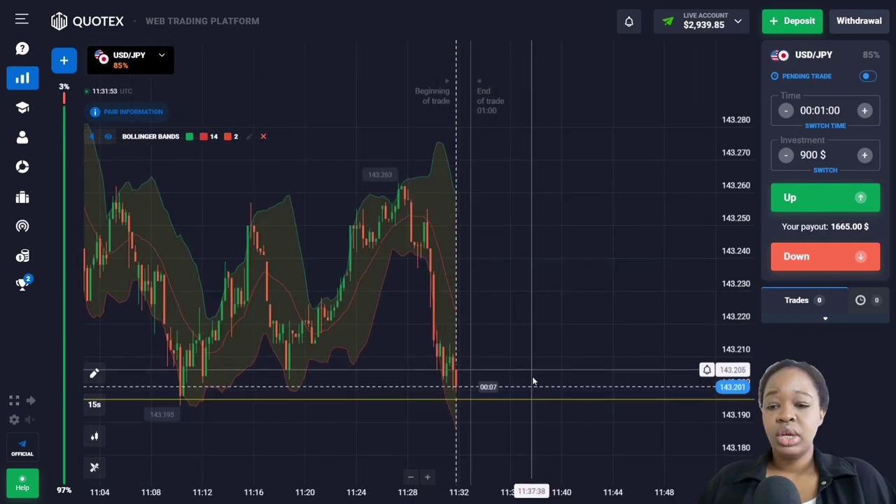
- Lower the price alert line and open three 900 $ Up trades on USD/JPY
left_click_drag(532, 378, 529, 397)
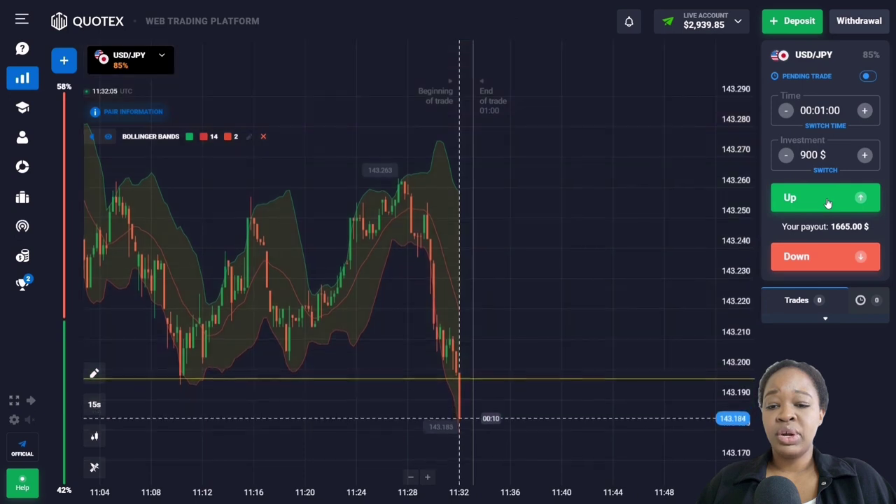
left_click(827, 200)
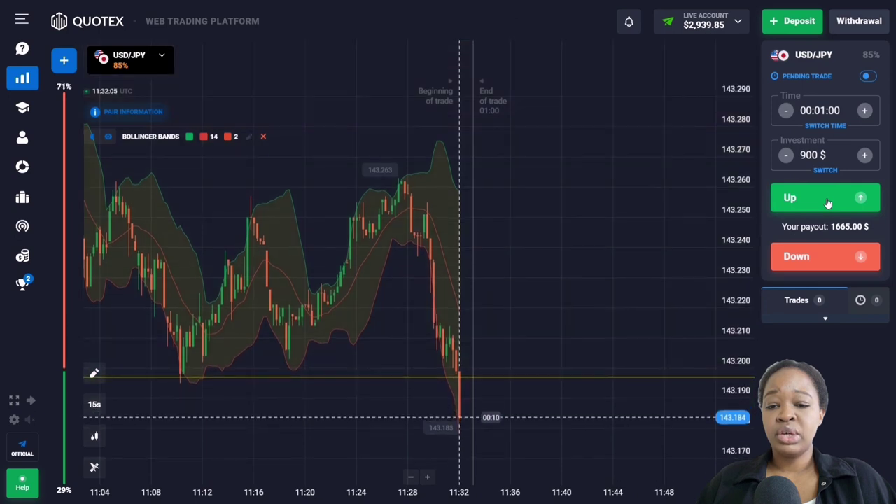
left_click(827, 201)
left_click(827, 200)
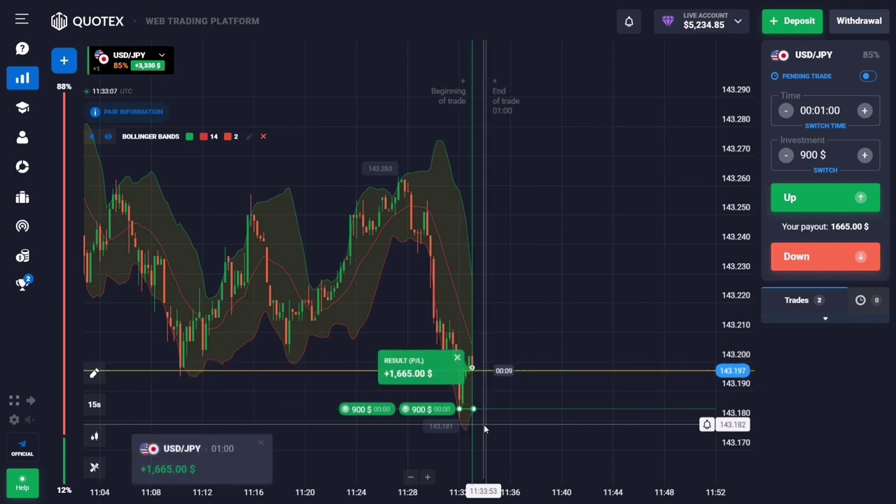
- Shift the USD/JPY chart toward the latest candles as the Up trades close in profit
left_click_drag(495, 402, 466, 399)
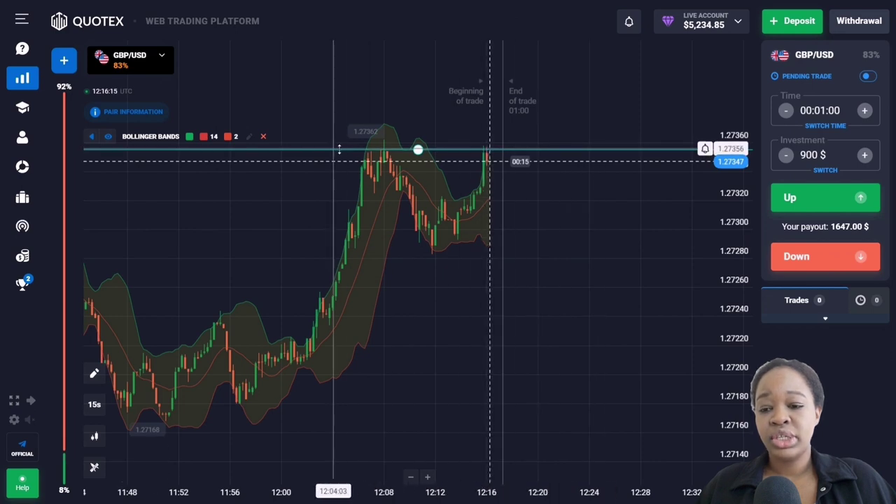
- Lower the GBP/USD alert line to 1.27306 and open four 900 $ Down trades
left_click_drag(482, 149, 418, 150)
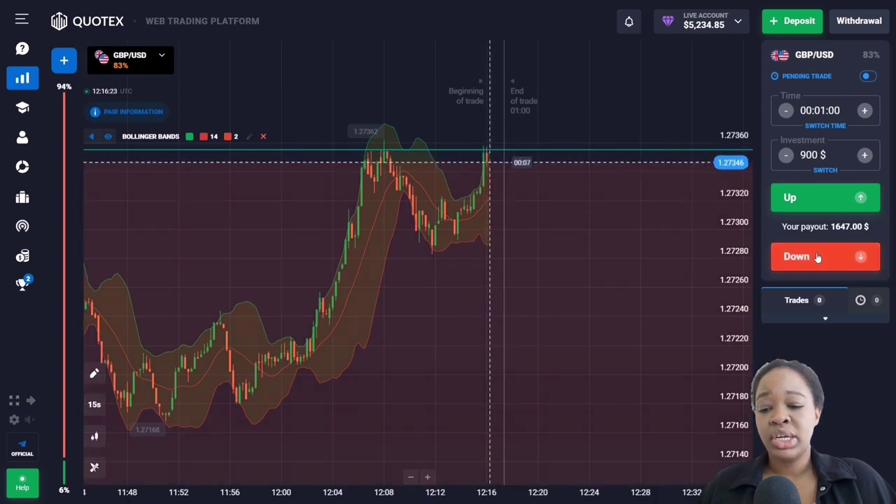
double_click(817, 257)
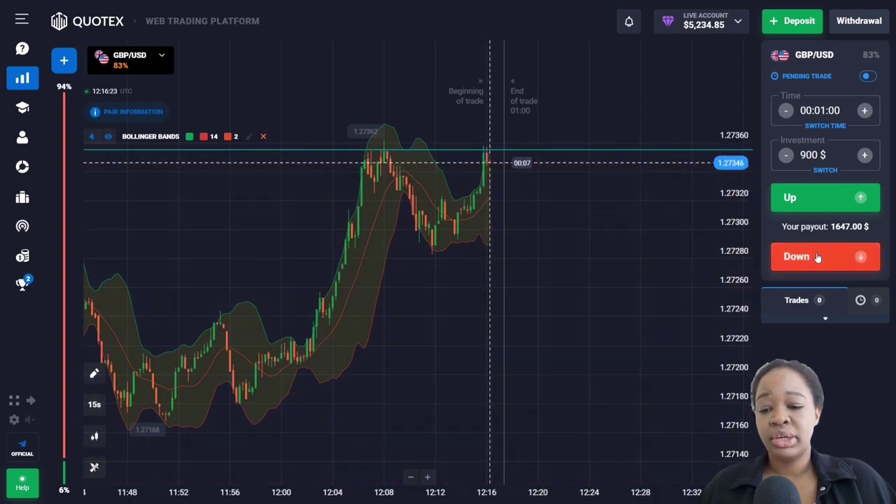
left_click(816, 257)
left_click(817, 257)
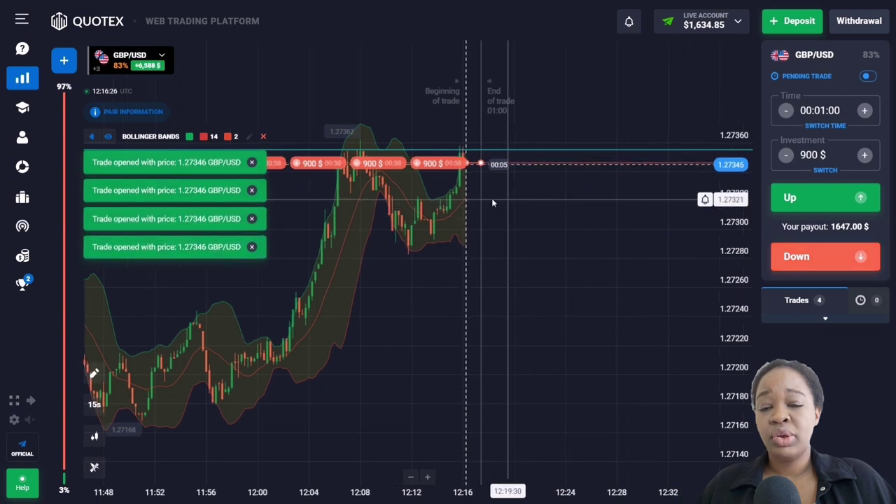